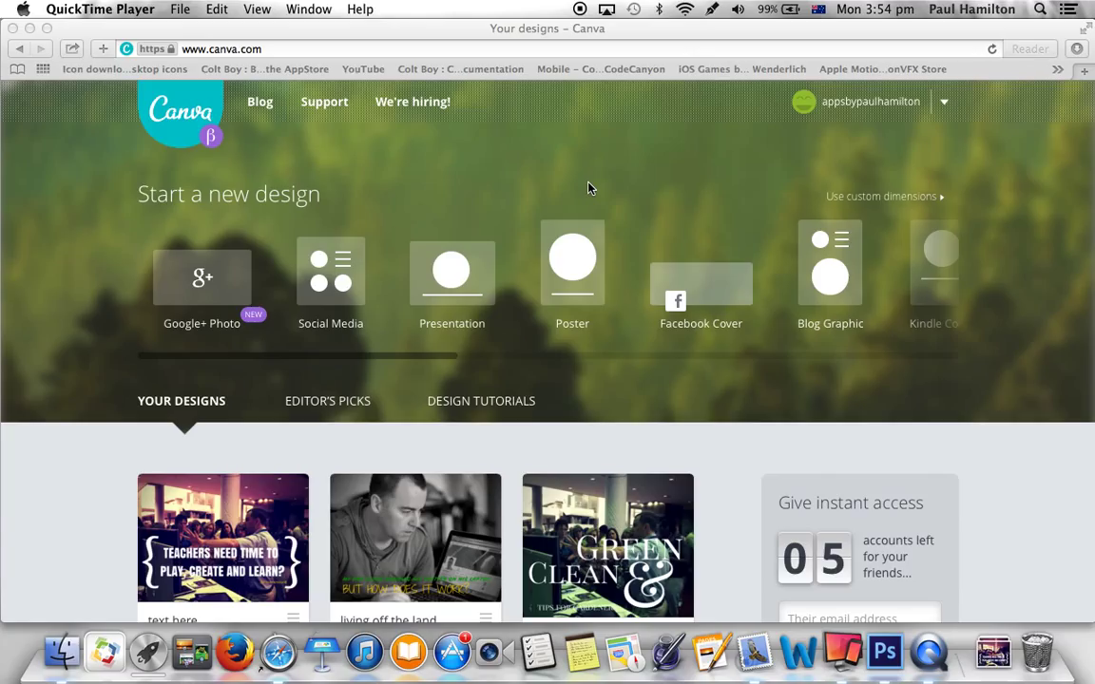
- Start a new Canva presentation design
click(378, 362)
drag(364, 362, 327, 356)
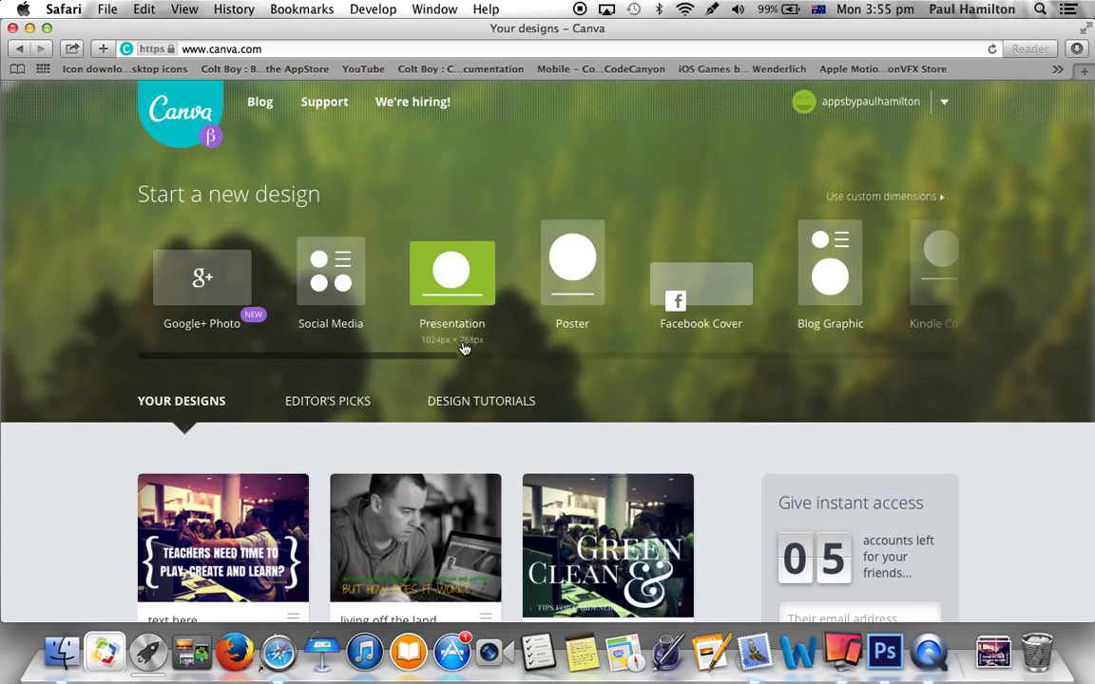
click(460, 289)
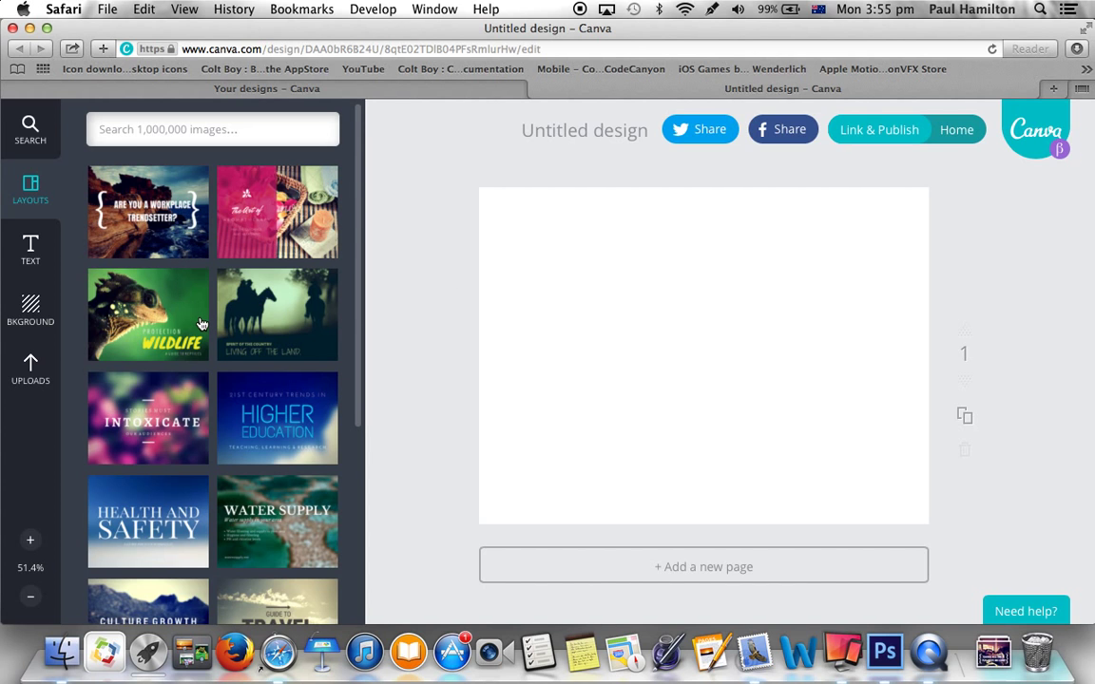
- Apply the 'Are you a workplace trendsetter?' layout to the first slide
scroll(201, 324, down, 5)
scroll(202, 324, up, 5)
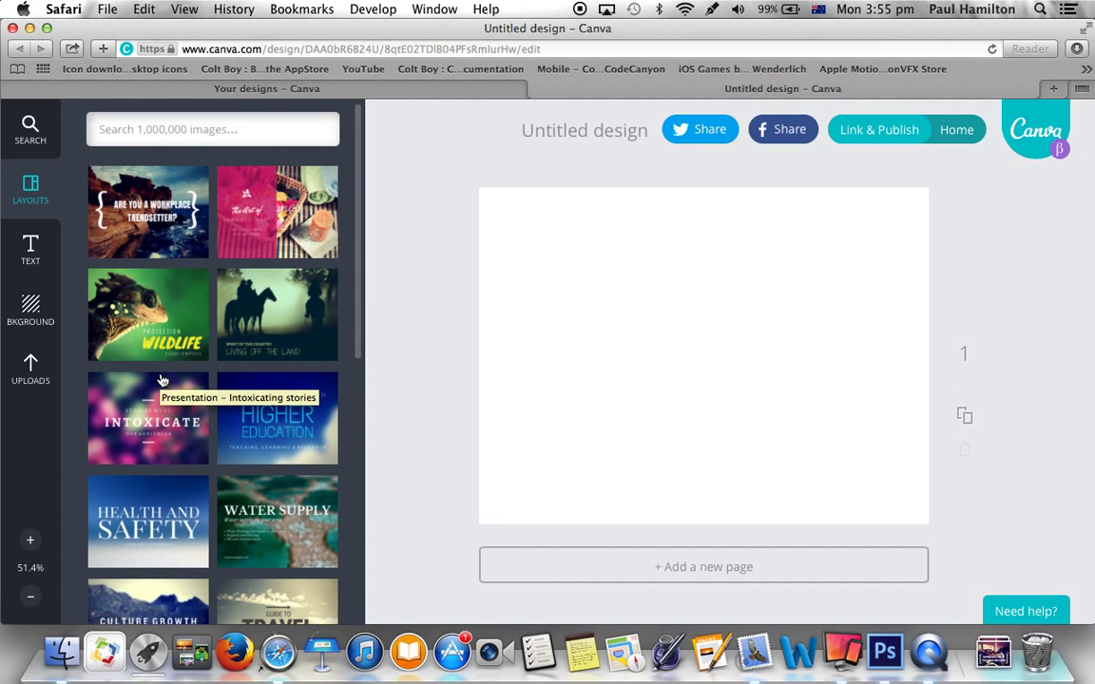
click(160, 229)
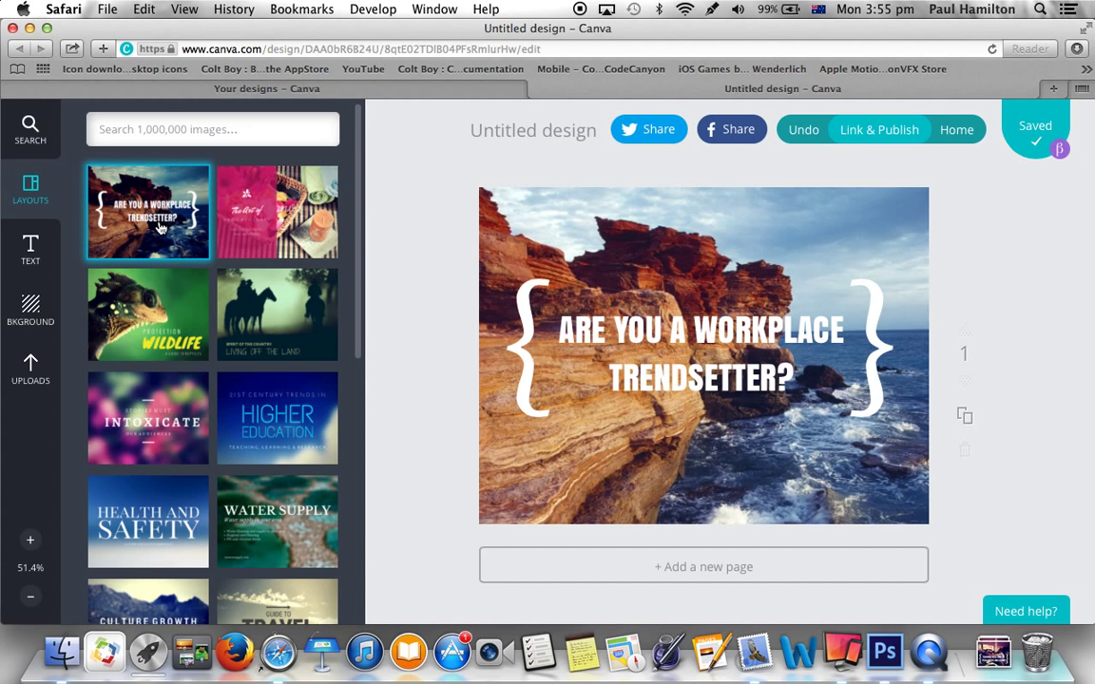
- Put the uploaded man-at-laptop photo on the slide background, adjust the heading text, and select the photo
click(31, 373)
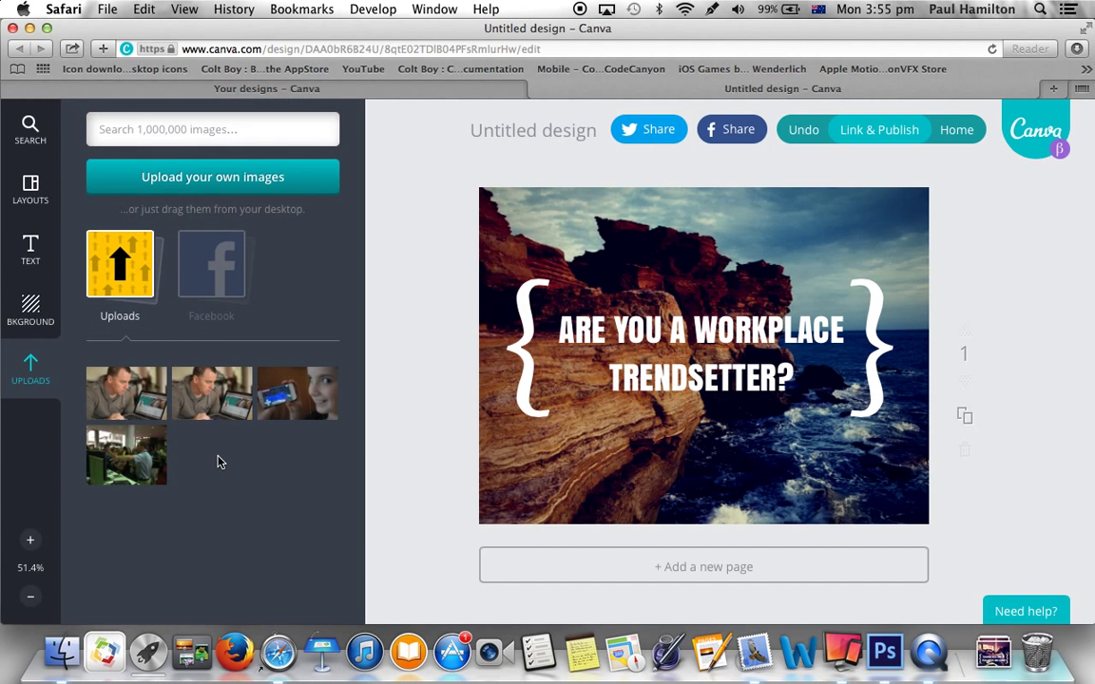
drag(195, 380, 670, 406)
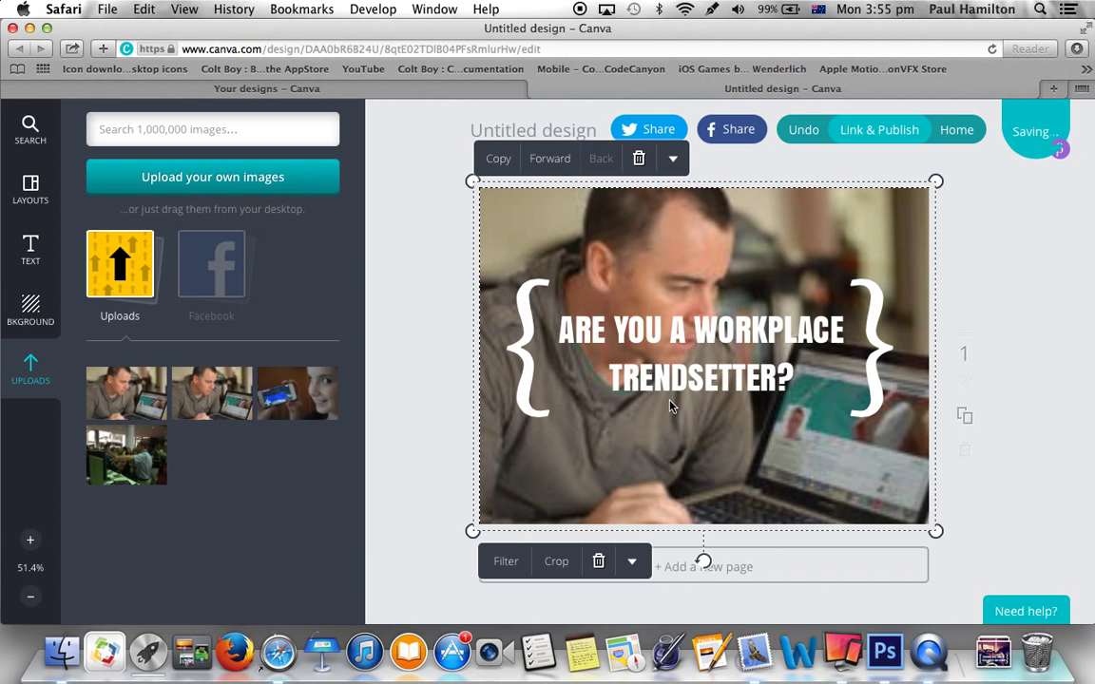
click(699, 337)
double_click(699, 337)
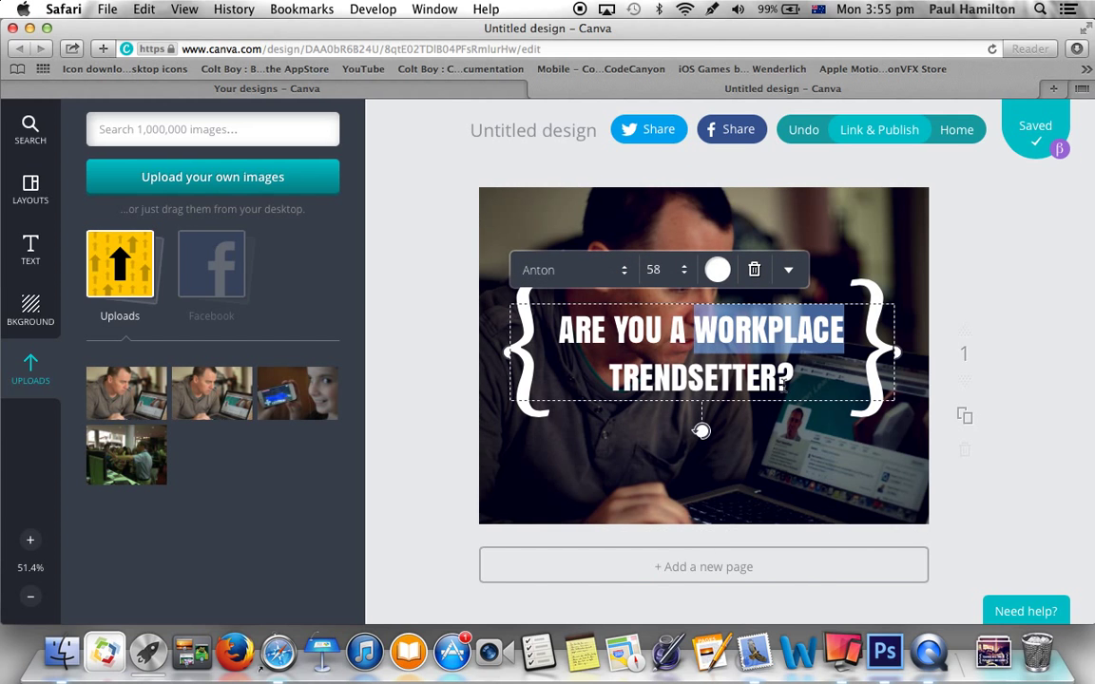
drag(777, 378, 673, 369)
key(super+a)
key(t)
click(559, 457)
click(632, 503)
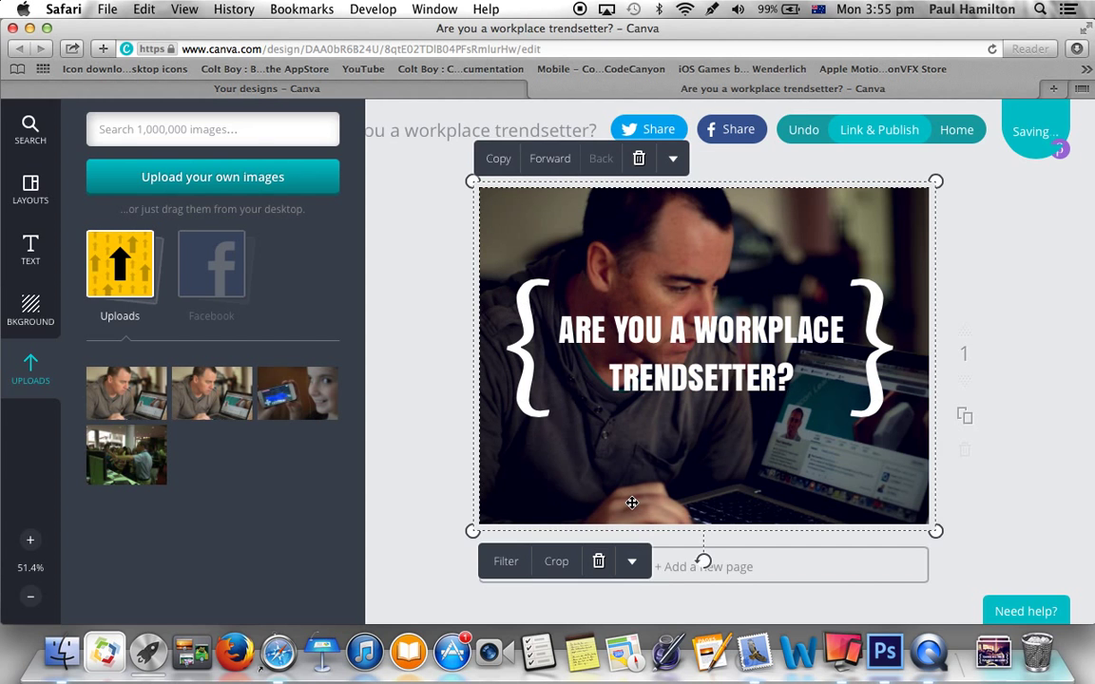
click(513, 566)
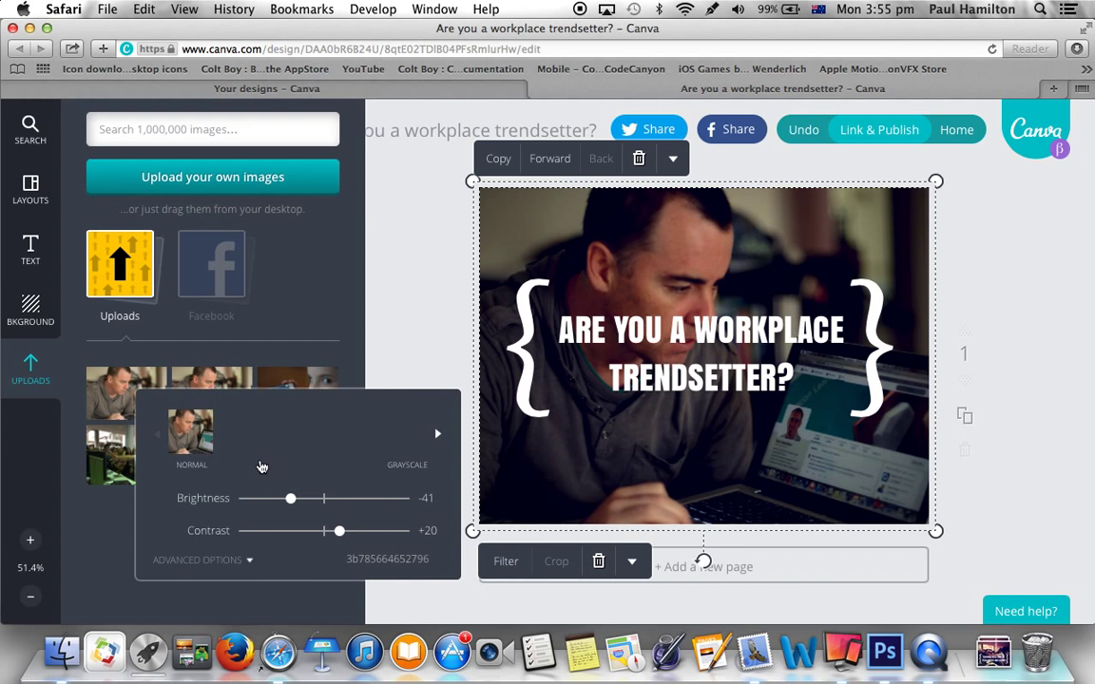
click(437, 433)
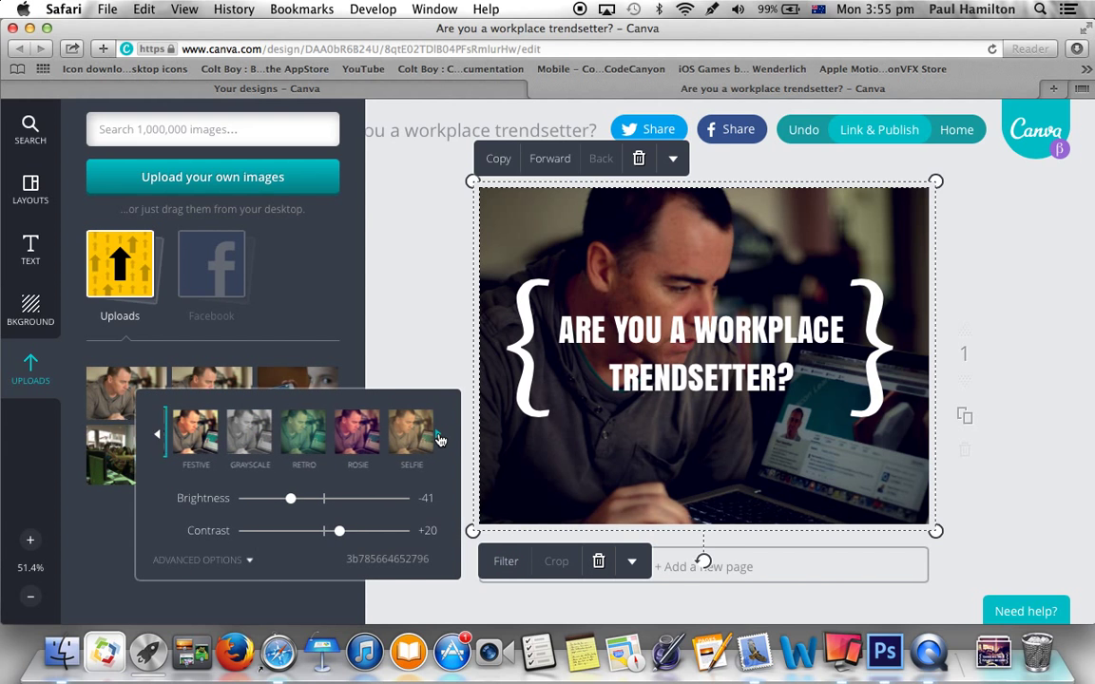
click(216, 562)
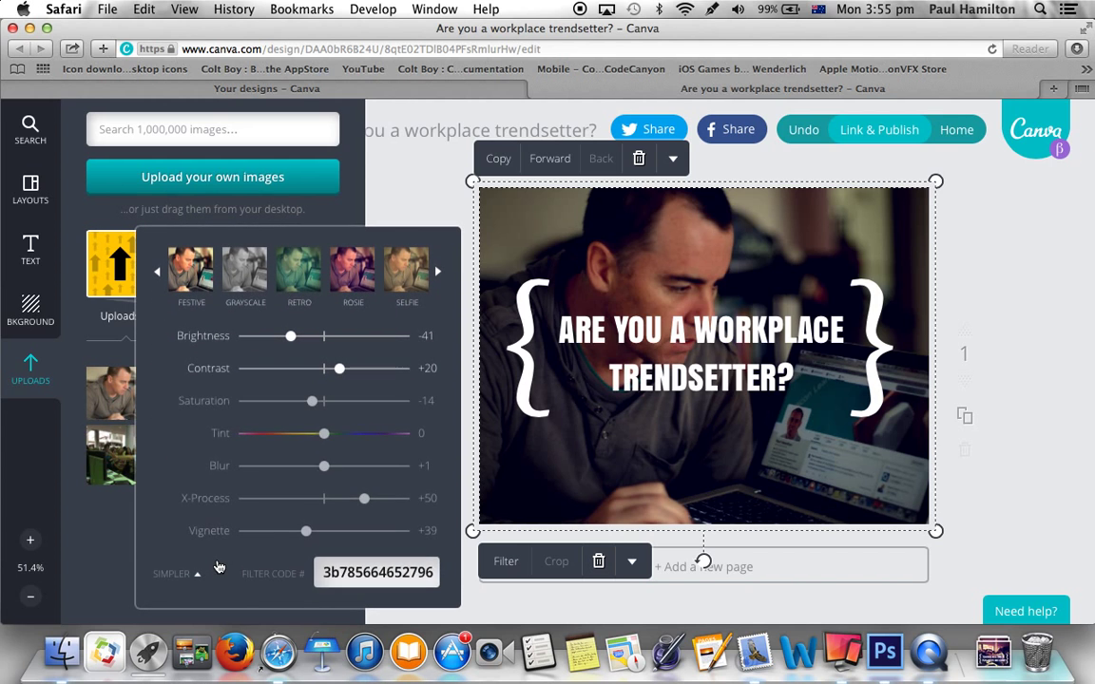
click(555, 609)
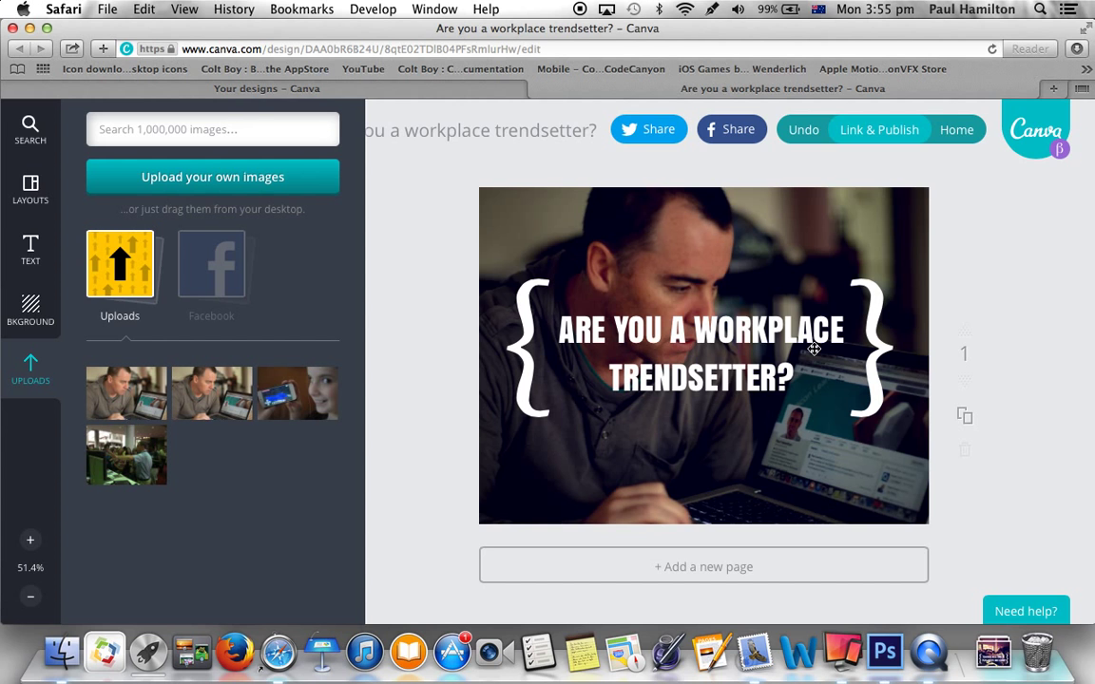
- Show the Text panel and browse its ready-made text design templates
click(30, 249)
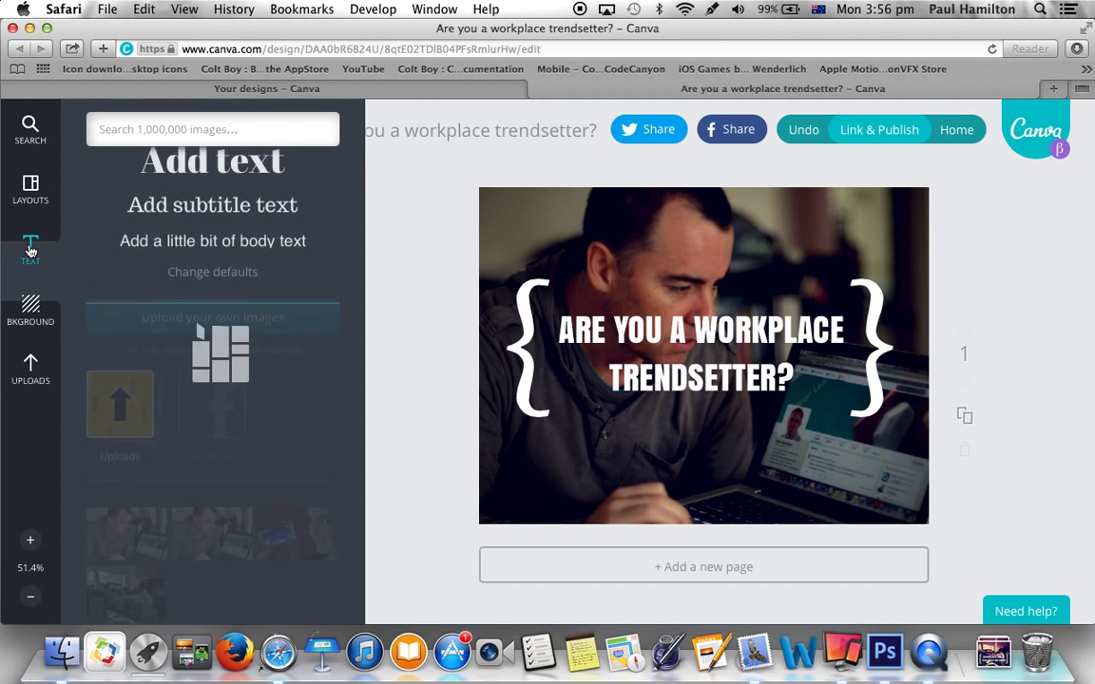
scroll(238, 415, down, 2)
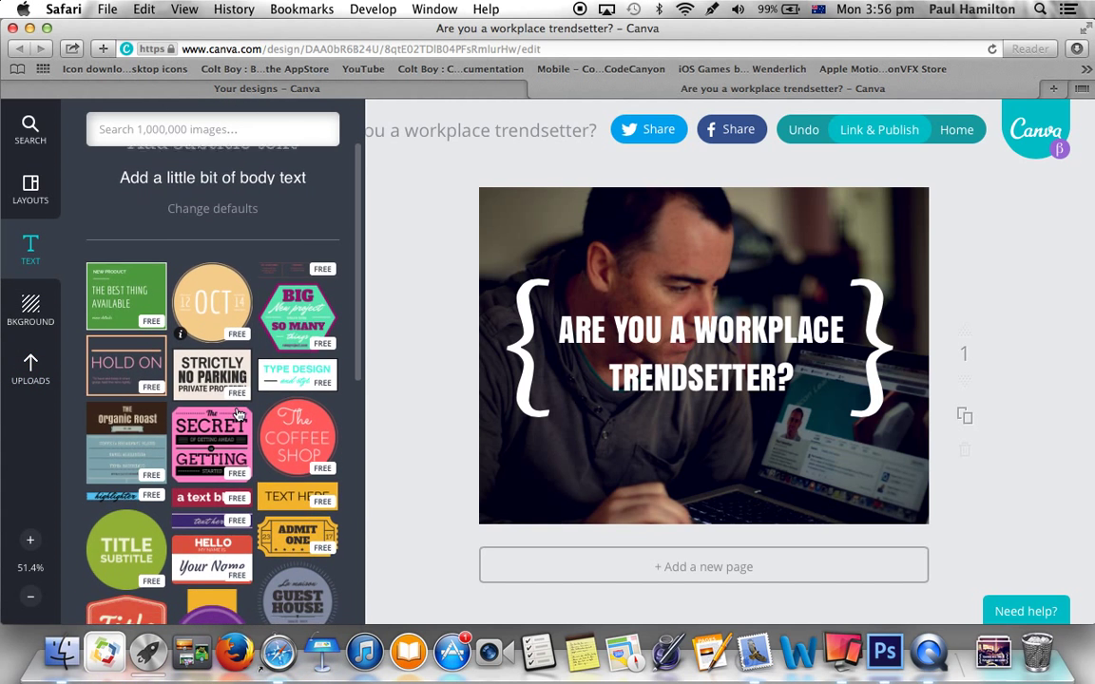
scroll(238, 416, down, 10)
scroll(238, 416, up, 15)
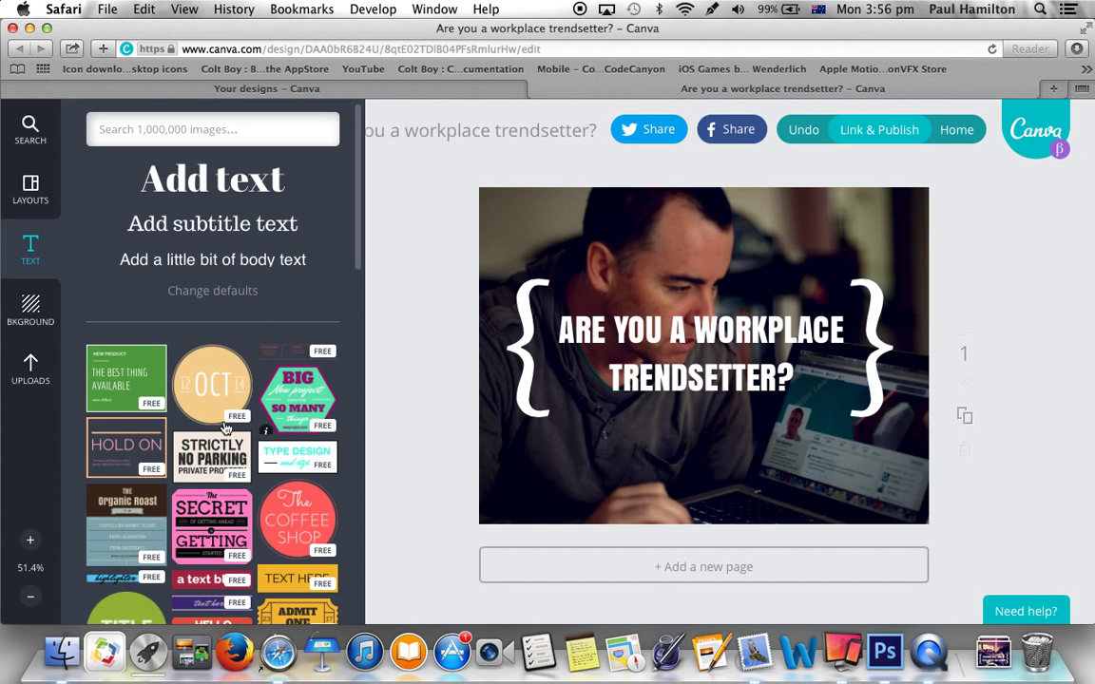
- Publish the slide as an Image from Link & Publish options, then dismiss the preparation window
click(880, 133)
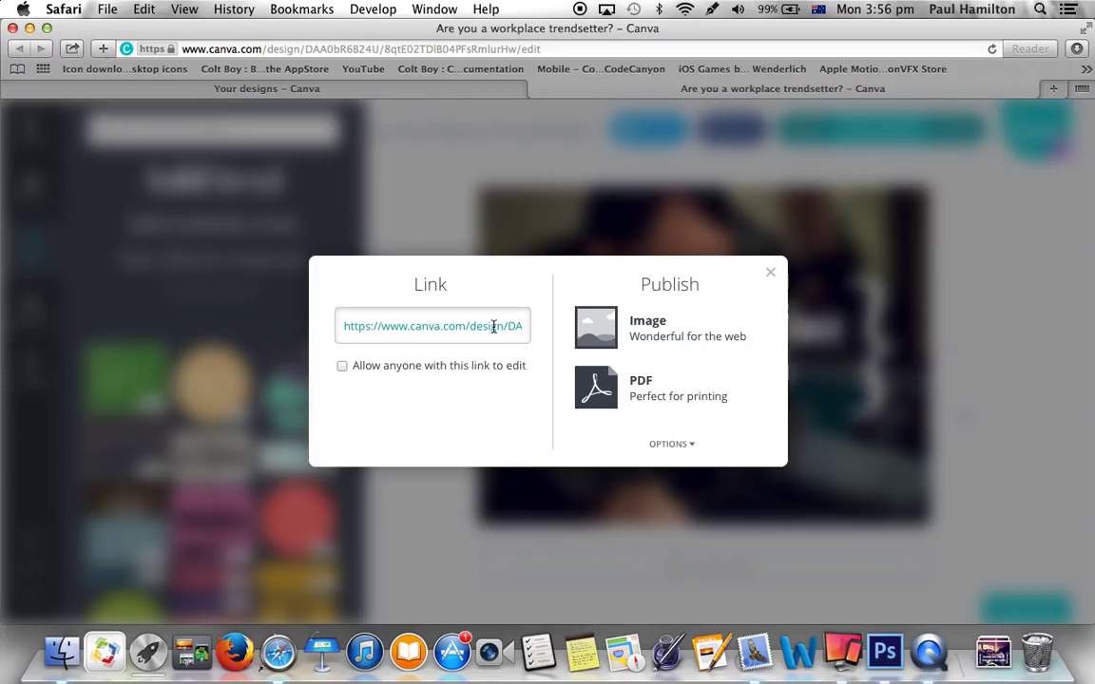
click(669, 443)
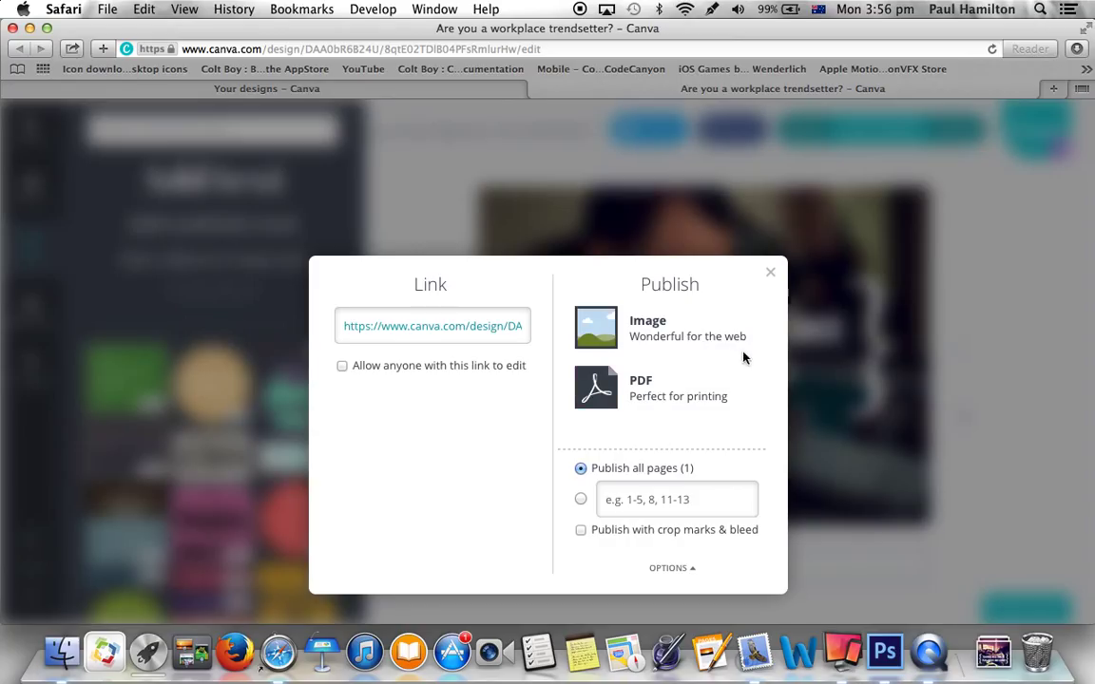
click(669, 337)
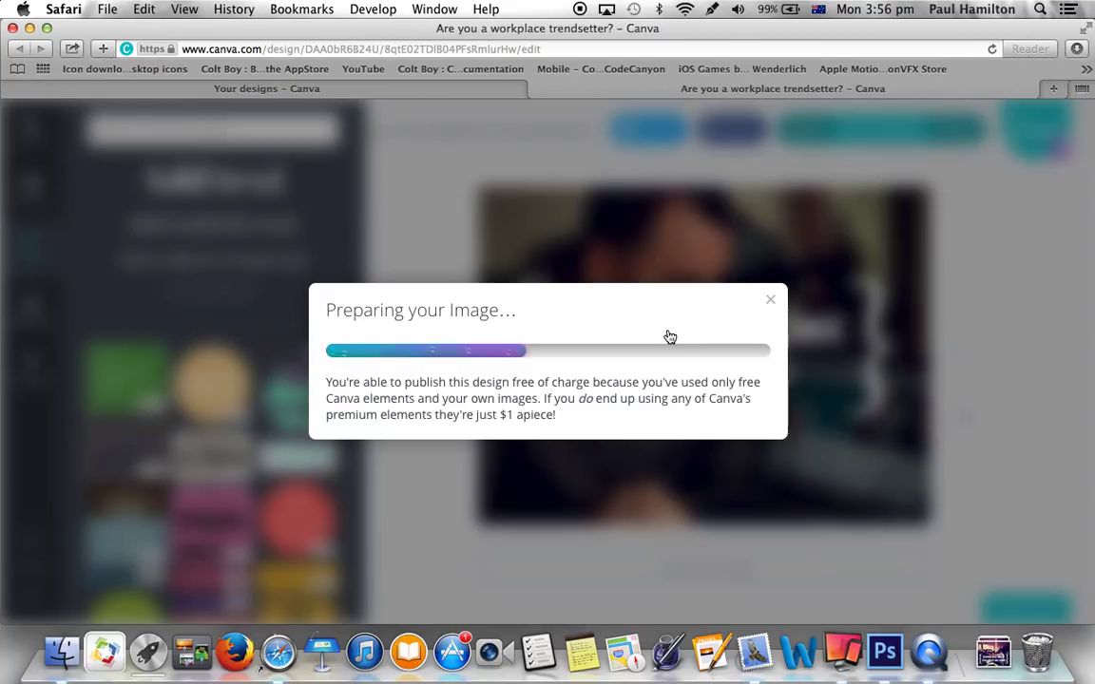
click(770, 304)
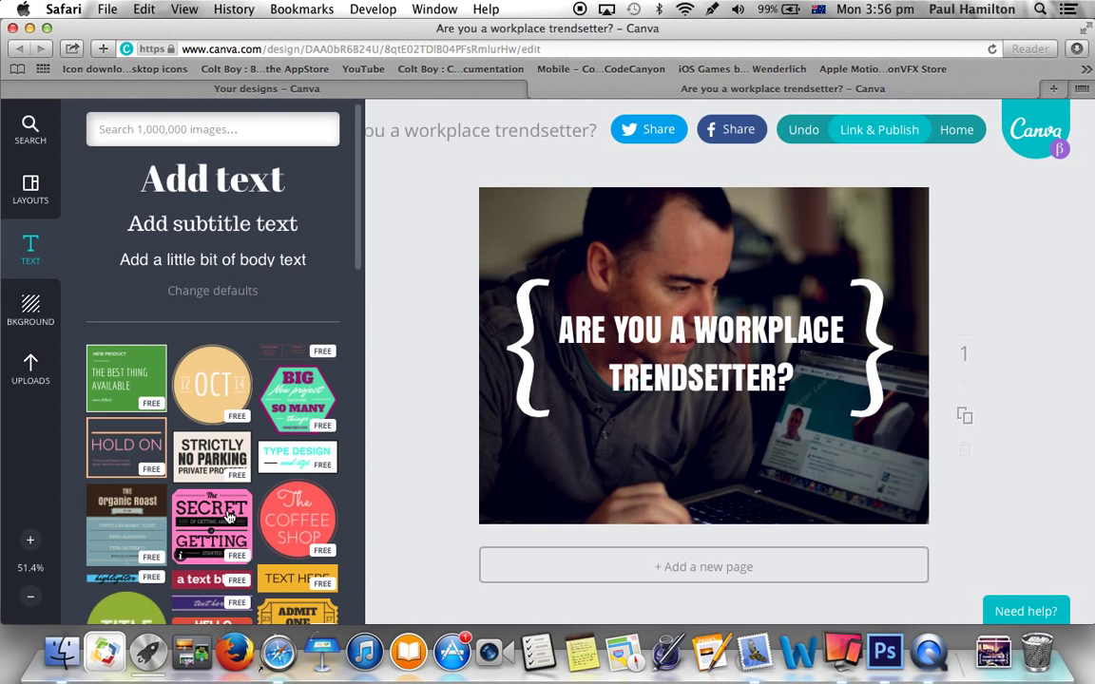
scroll(228, 517, down, 5)
scroll(228, 517, down, 4)
scroll(215, 519, up, 9)
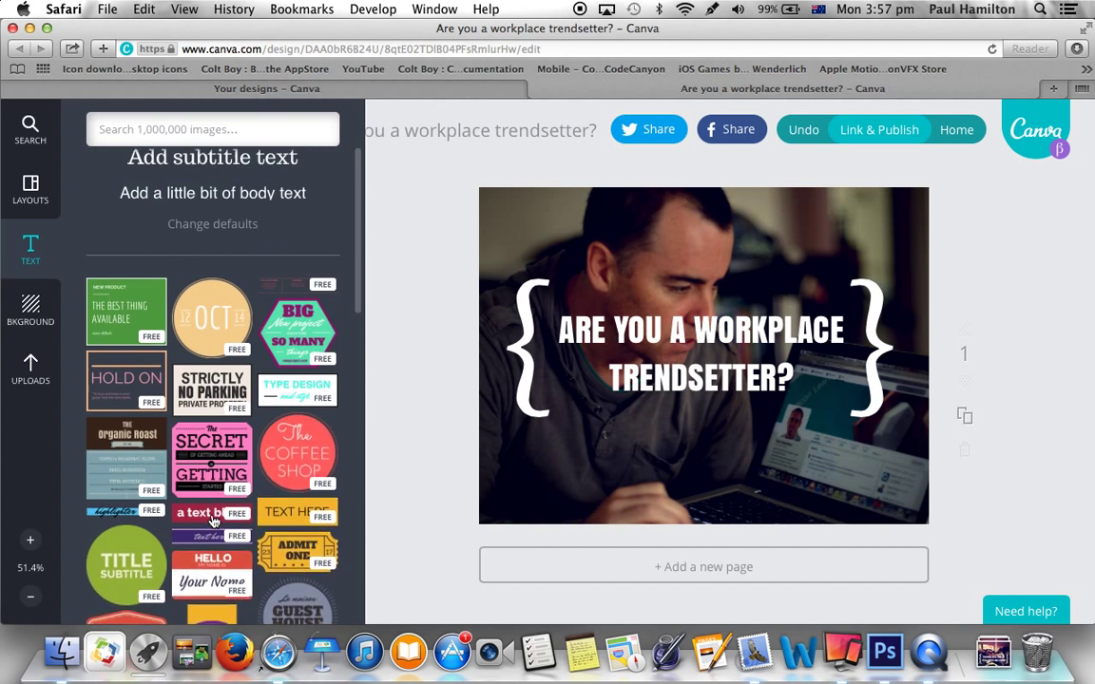
click(202, 384)
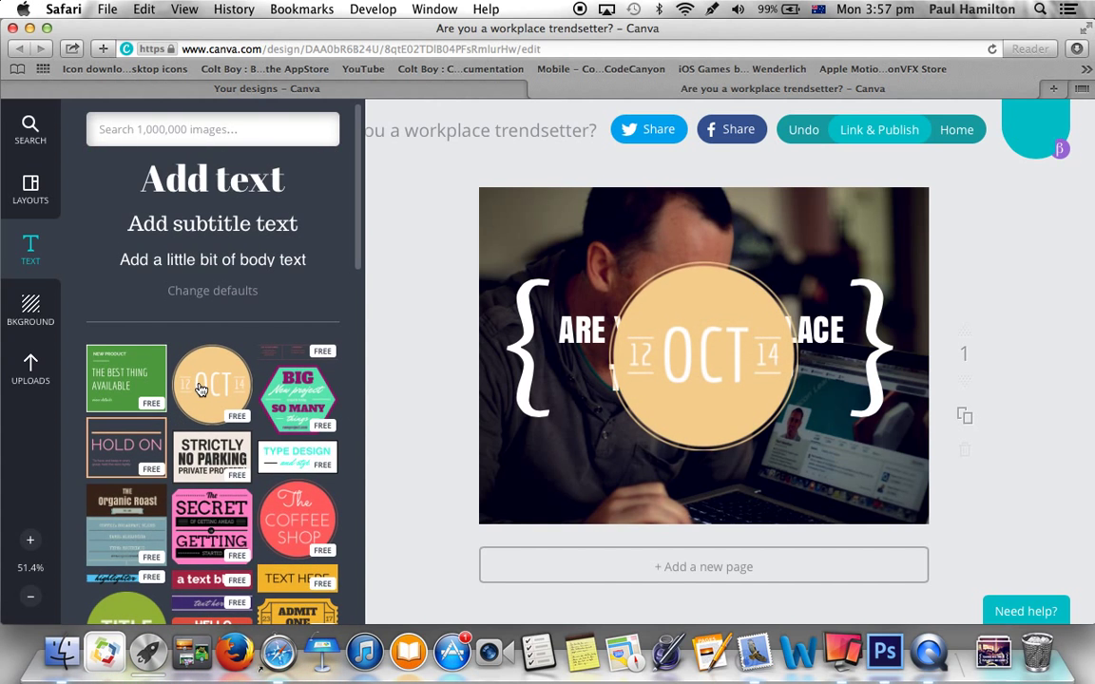
drag(760, 320, 865, 268)
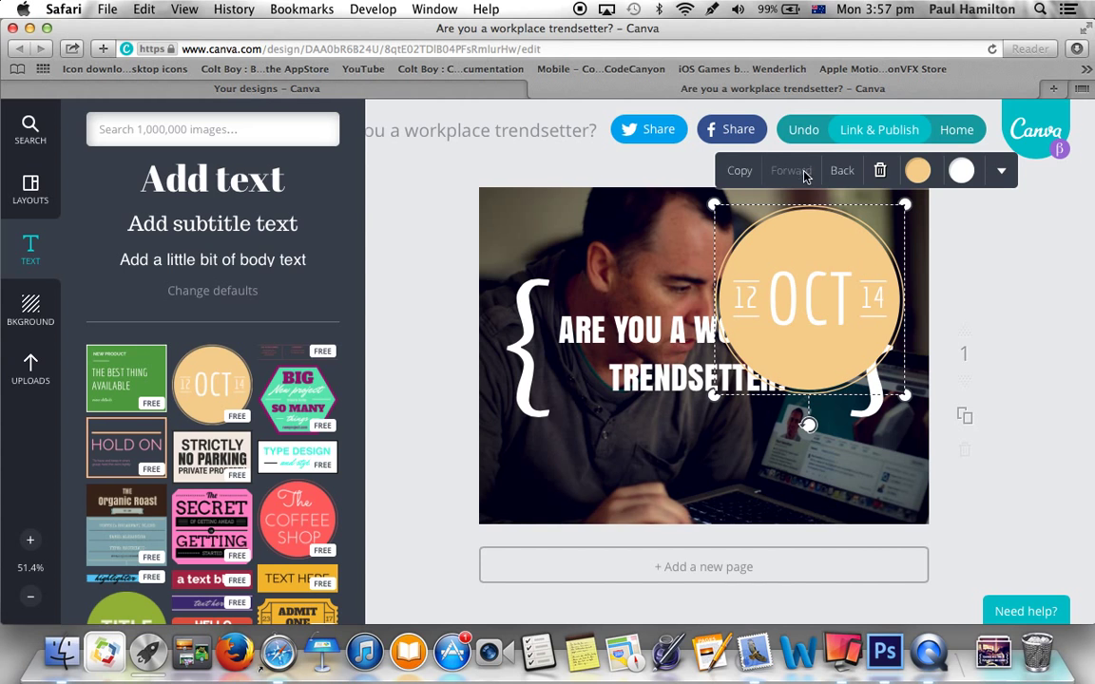
drag(808, 309, 841, 380)
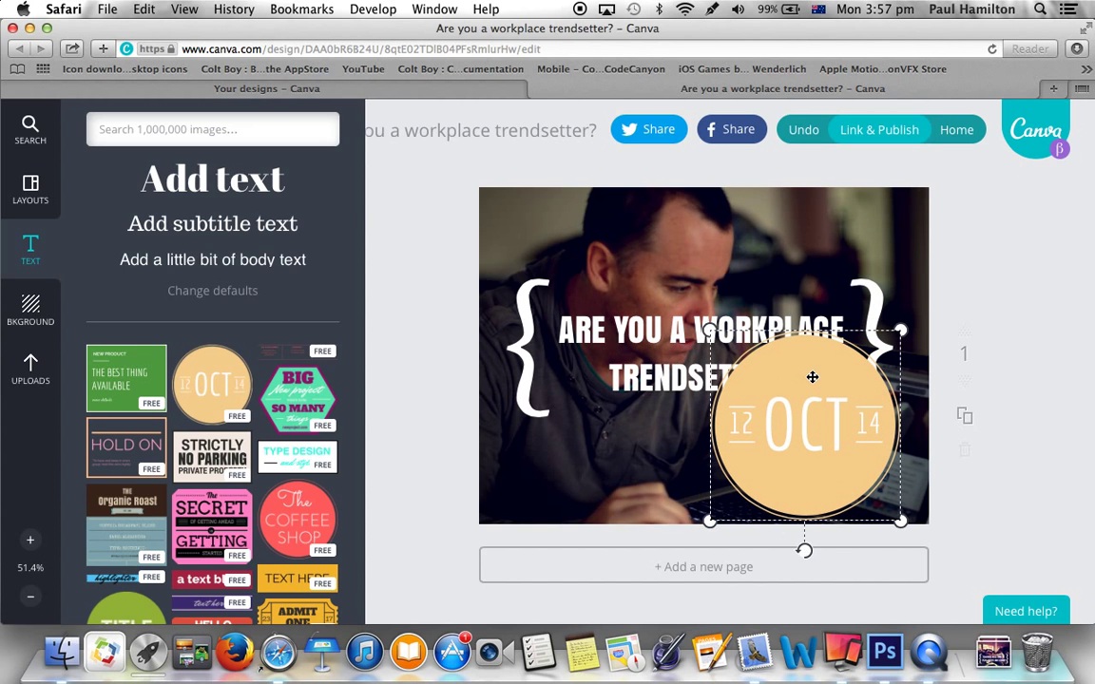
key(Delete)
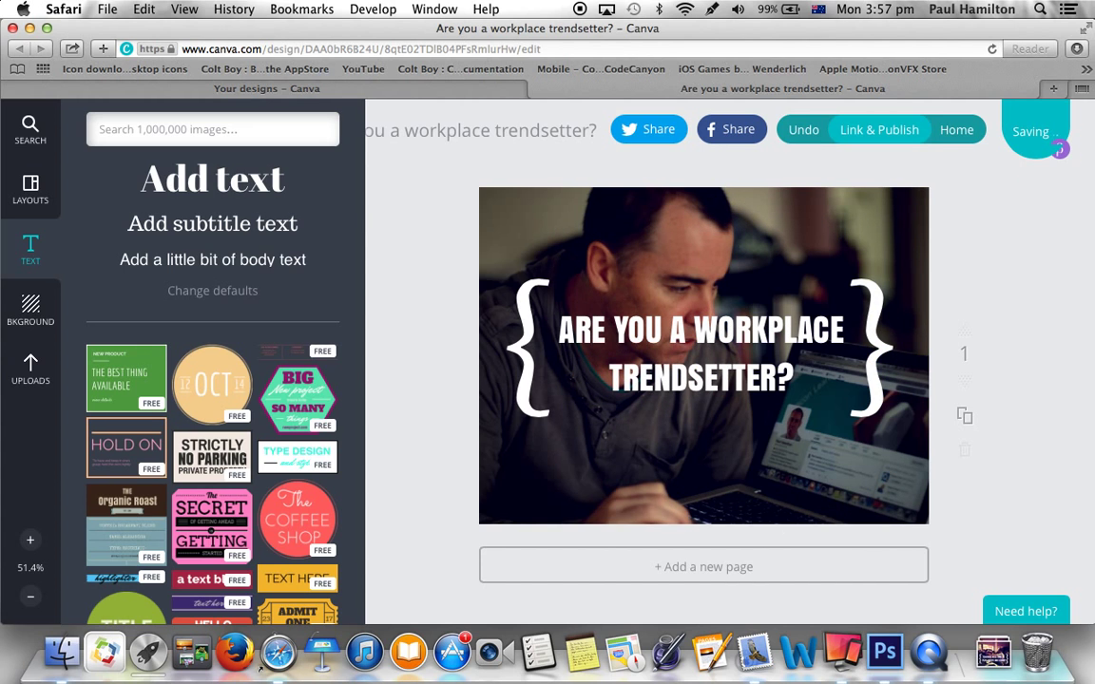